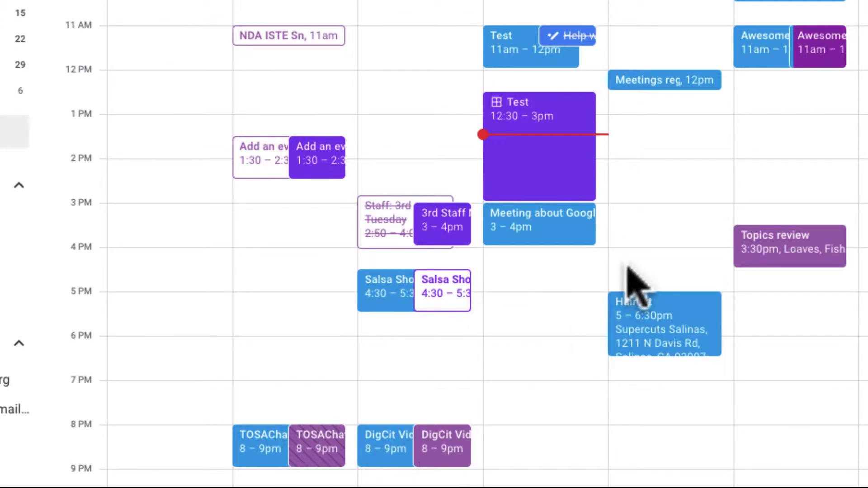
Step: In a new tab, search Google for 'events merger chrome extenstion' and scroll to the Event Merge result
scroll(627, 267, up, 1)
scroll(628, 271, down, 1)
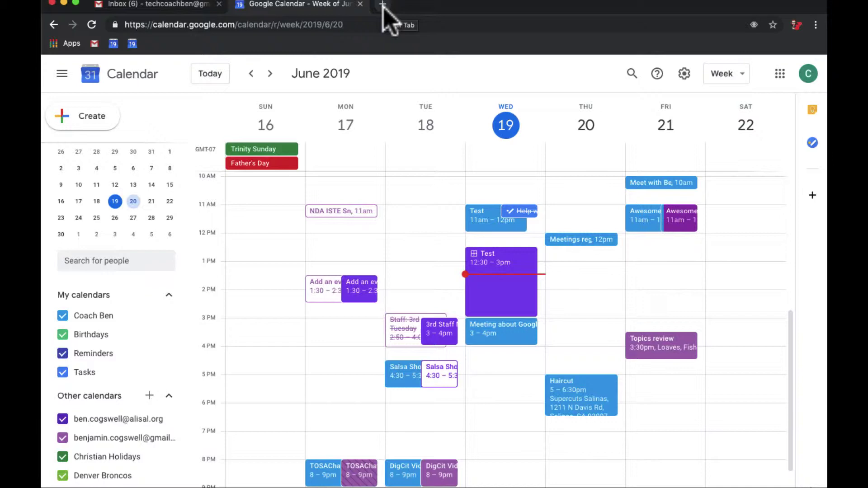
click(383, 6)
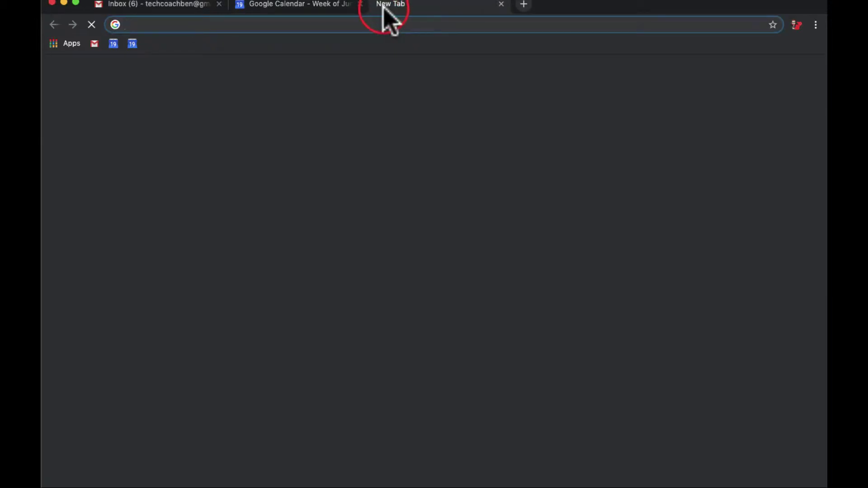
text(events me)
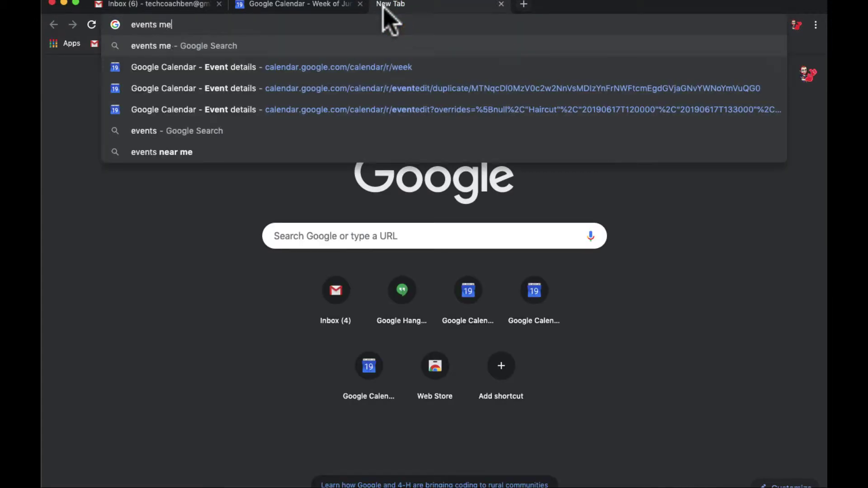
text(rger chro)
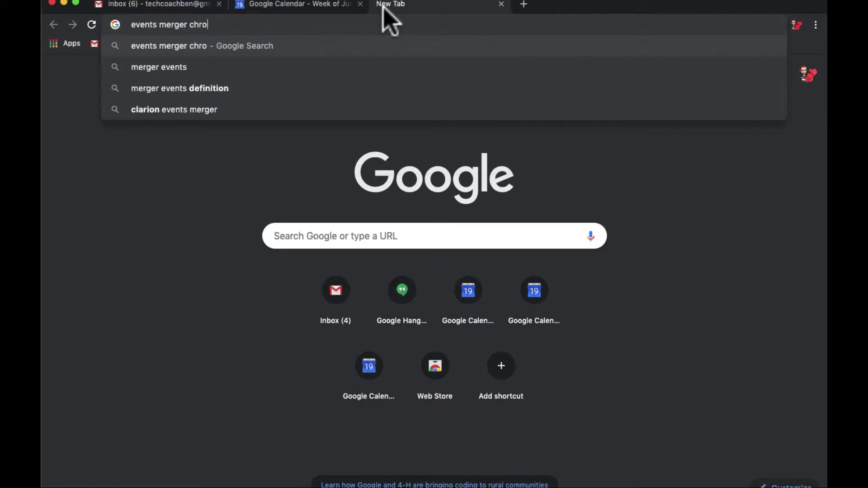
text(me extenstio)
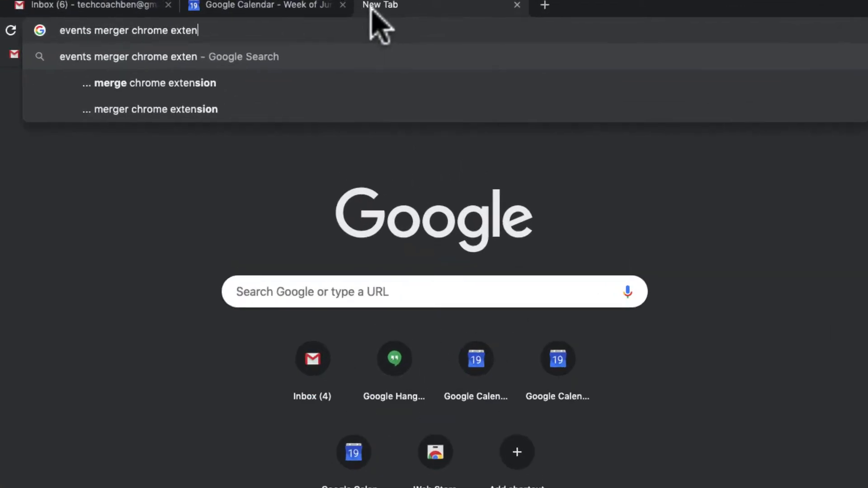
text(n)
key(Return)
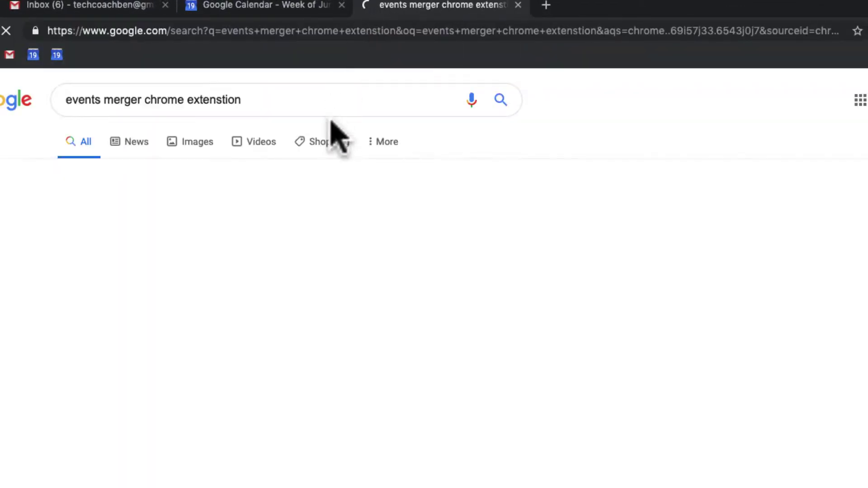
scroll(330, 271, down, 3)
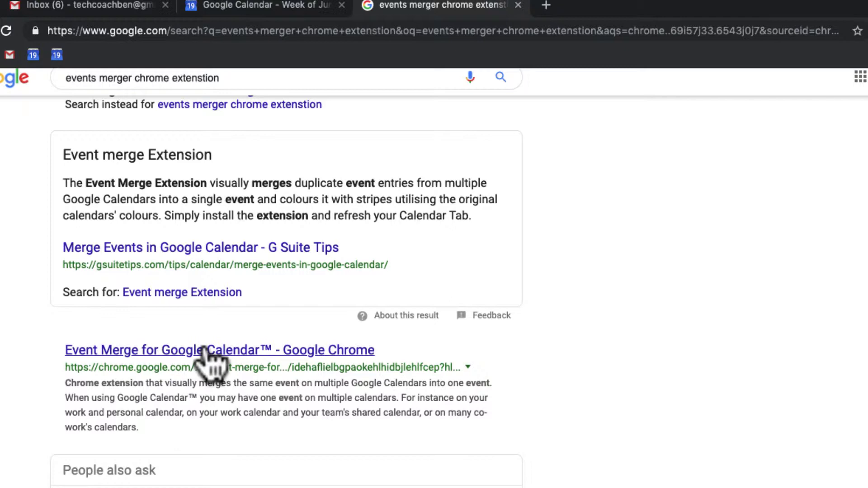
Step: Open the Event Merge for Google Calendar Web Store listing and scroll through its details
click(320, 351)
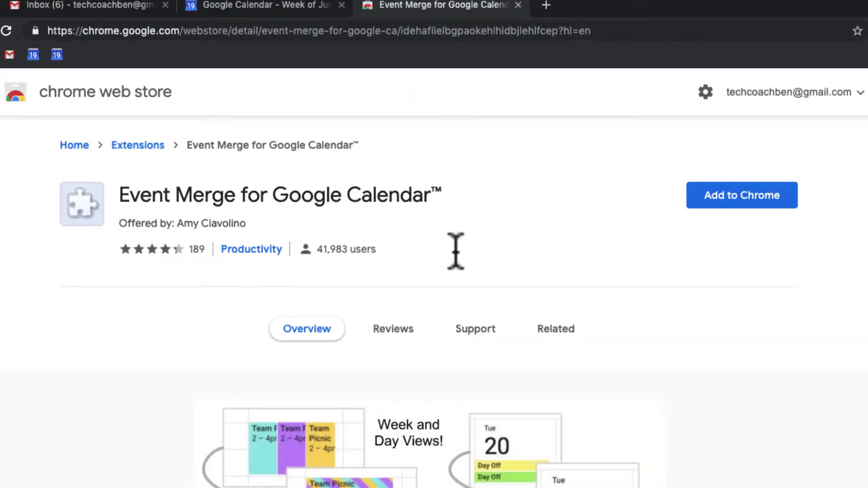
scroll(456, 256, down, 3)
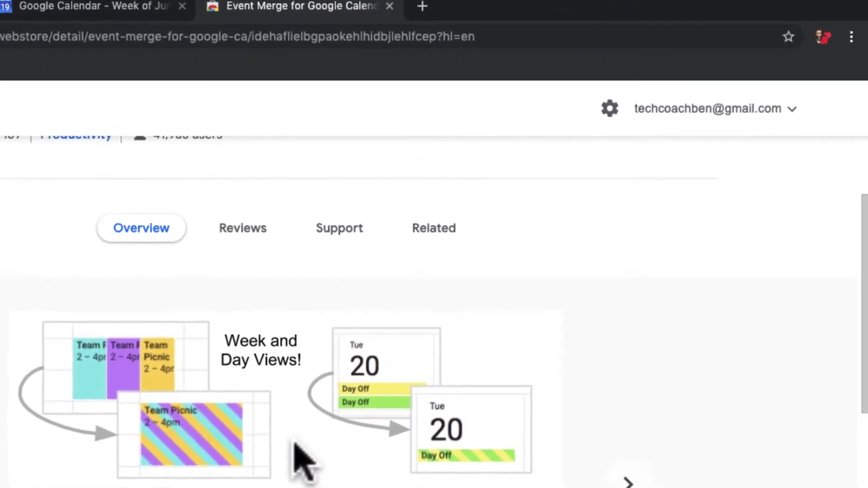
scroll(439, 390, up, 3)
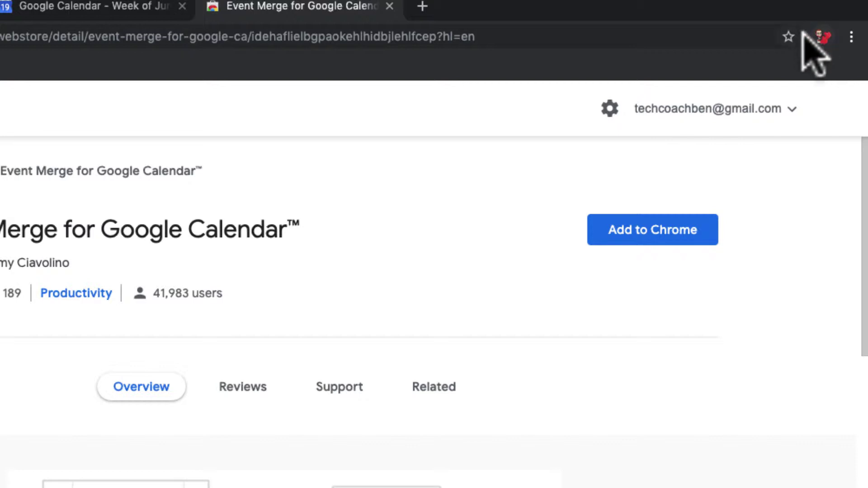
Step: Add Event Merge for Google Calendar to Chrome, confirm the install, and dismiss the added notice
click(673, 228)
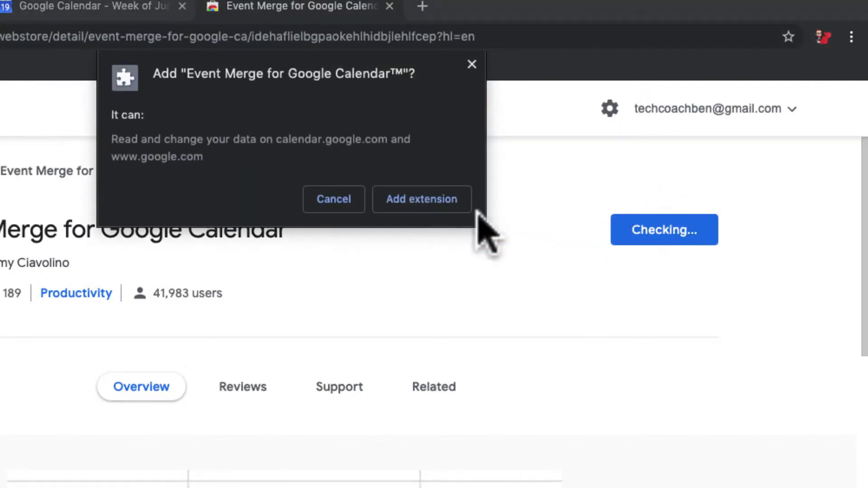
click(429, 200)
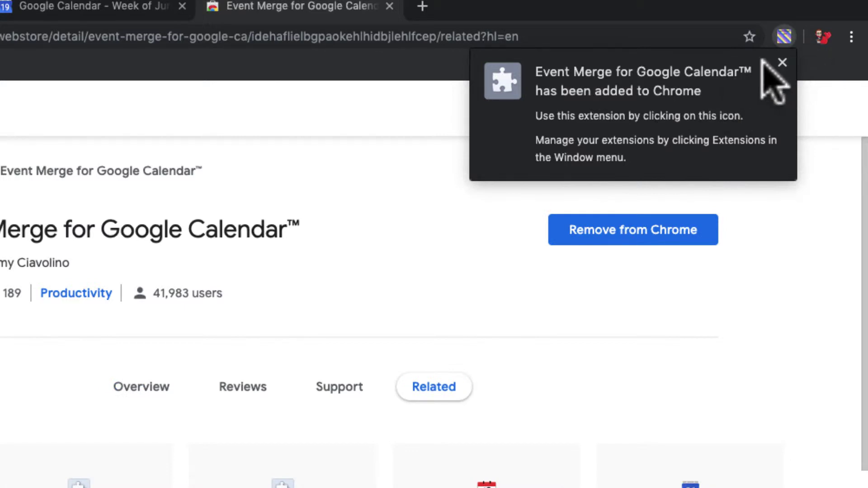
click(782, 63)
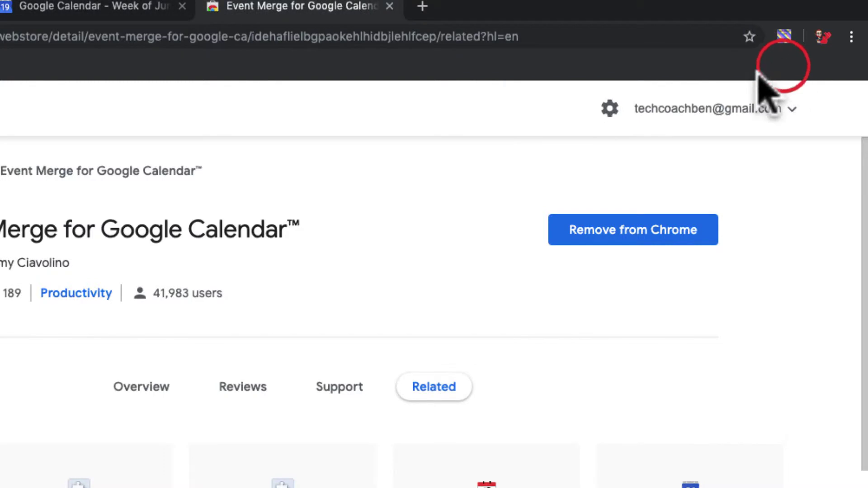
Step: Return to Google Calendar and scroll the June 16–22 week to see the merged striped events
click(145, 8)
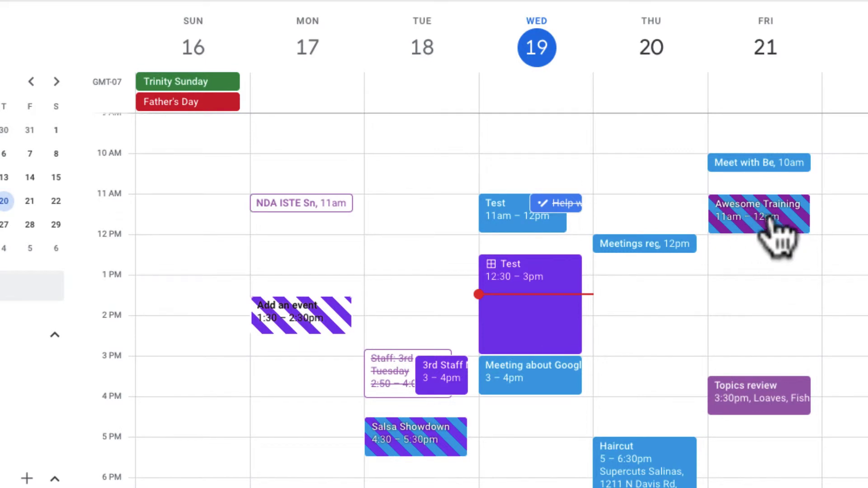
scroll(587, 293, down, 2)
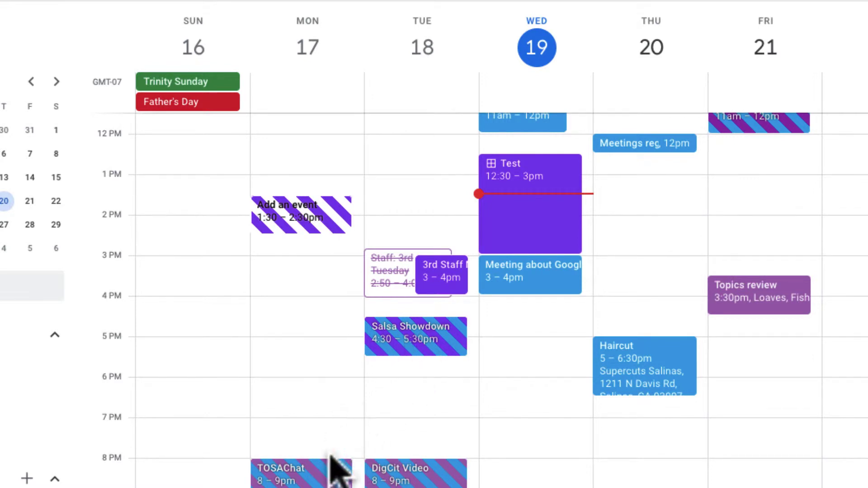
scroll(389, 465, down, 1)
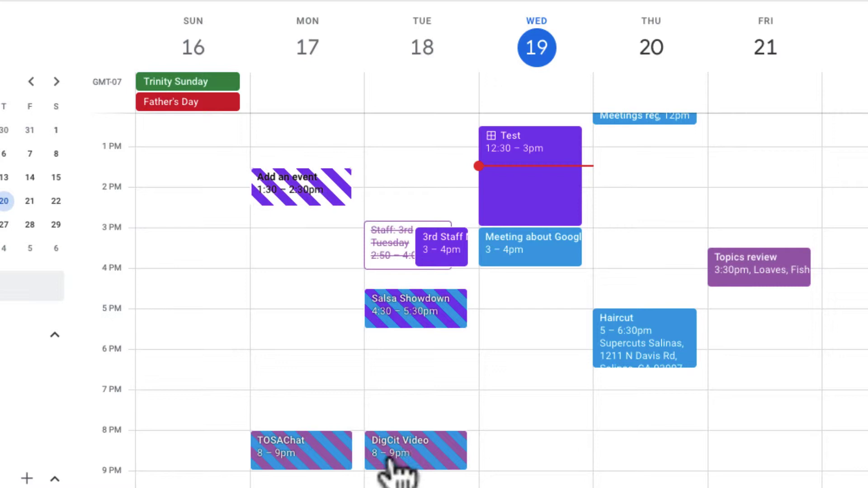
scroll(350, 384, up, 3)
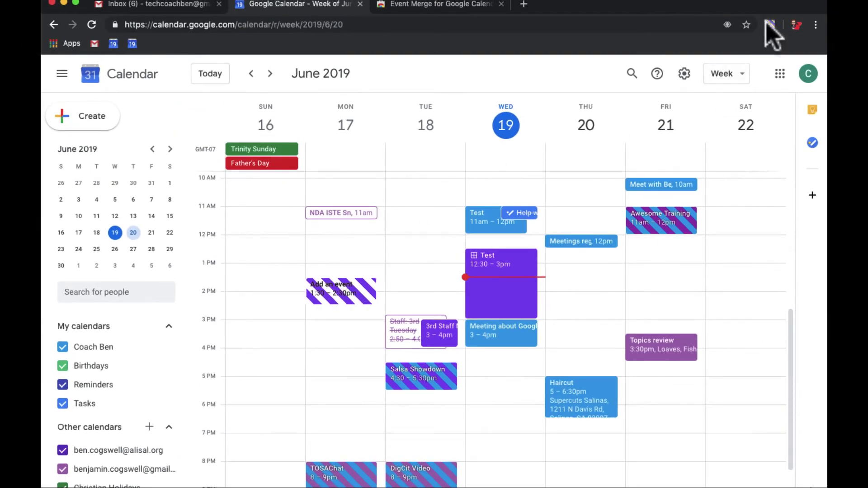
click(769, 25)
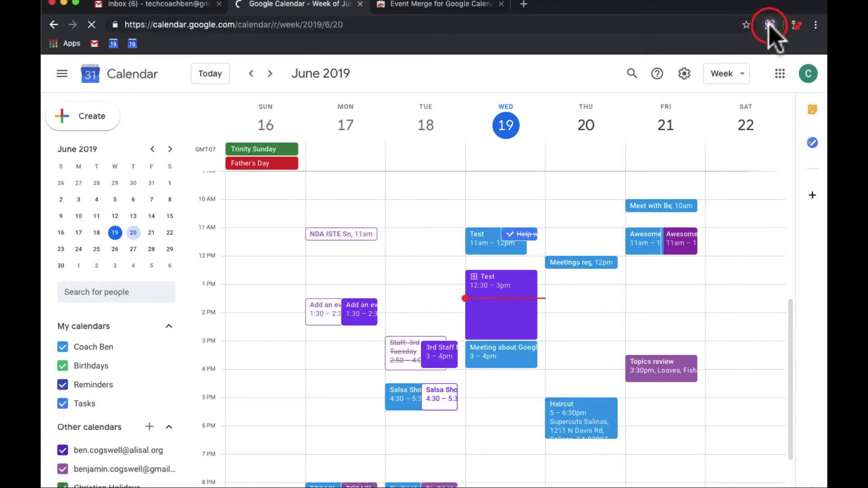
click(770, 24)
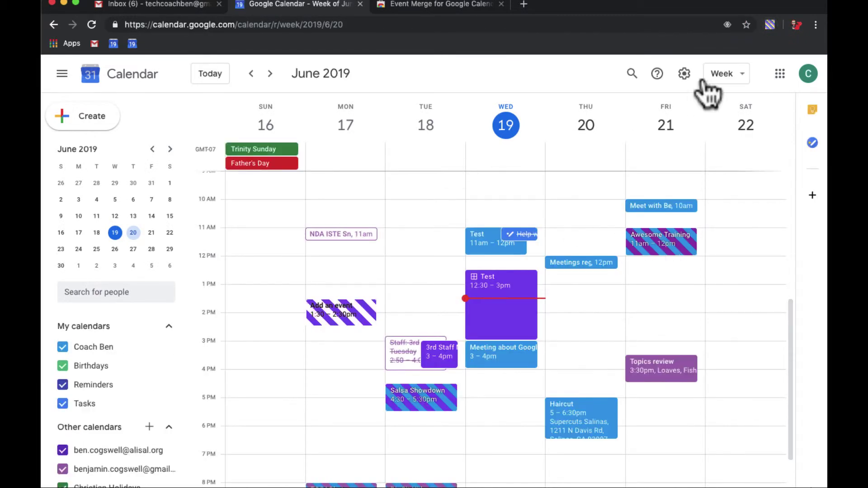
click(723, 75)
Step: Switch the calendar to Day view and move to Friday, June 21
click(727, 101)
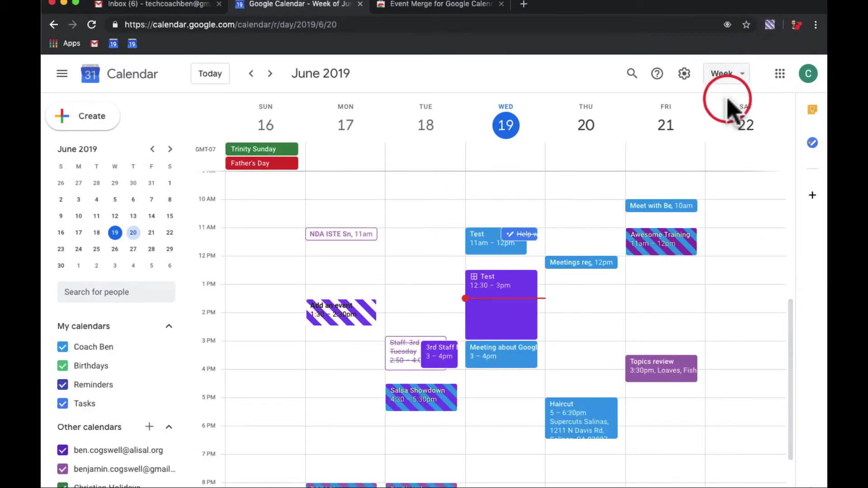
scroll(552, 223, up, 3)
scroll(559, 224, down, 2)
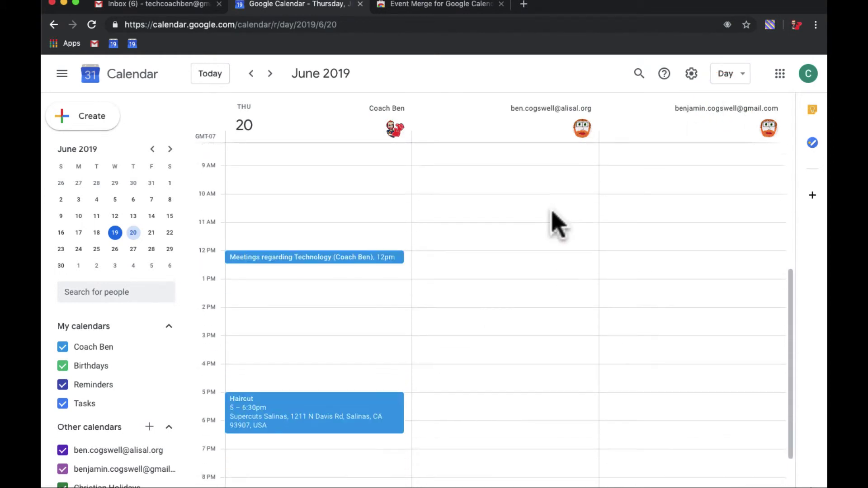
scroll(559, 224, down, 3)
scroll(553, 212, up, 8)
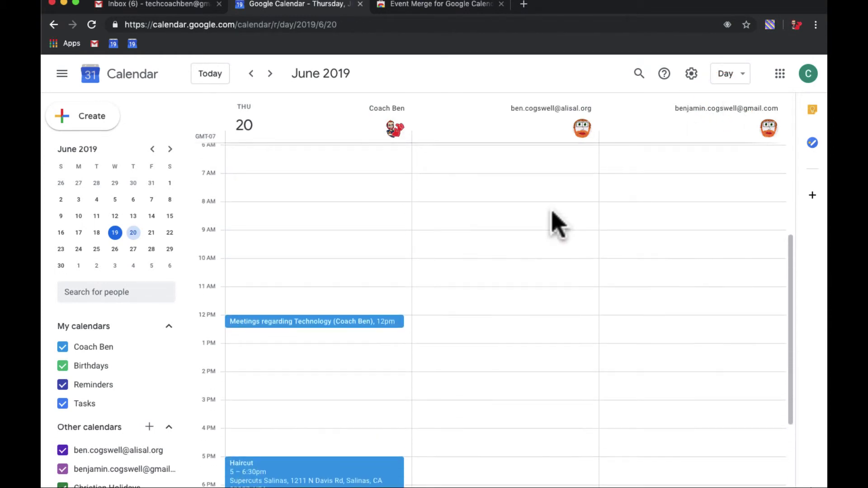
click(270, 73)
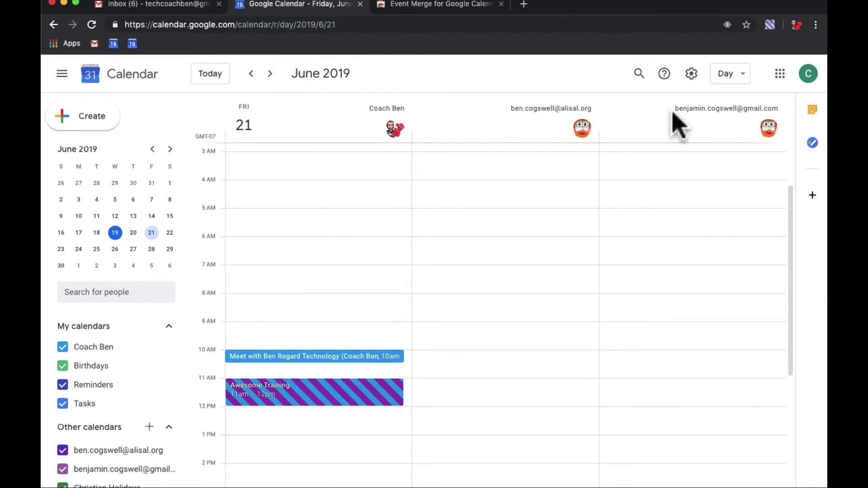
Step: Hide both shared calendars under Other calendars, then show them again
mouse_move(90, 473)
click(62, 450)
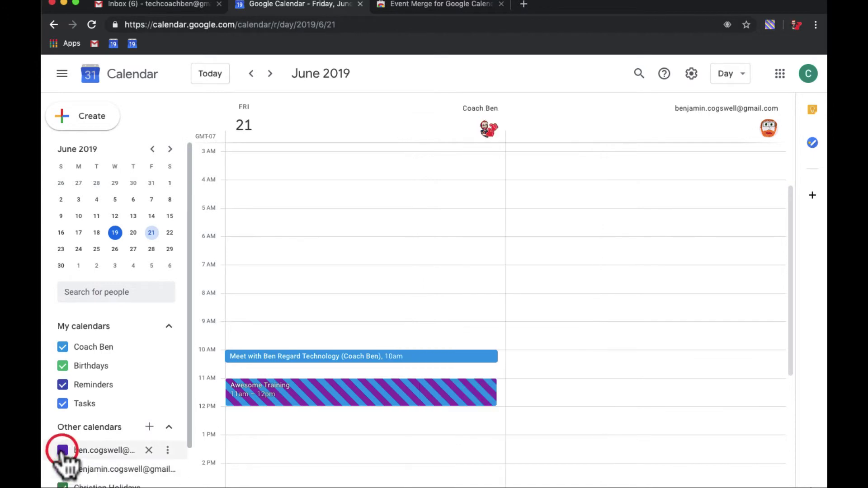
click(63, 469)
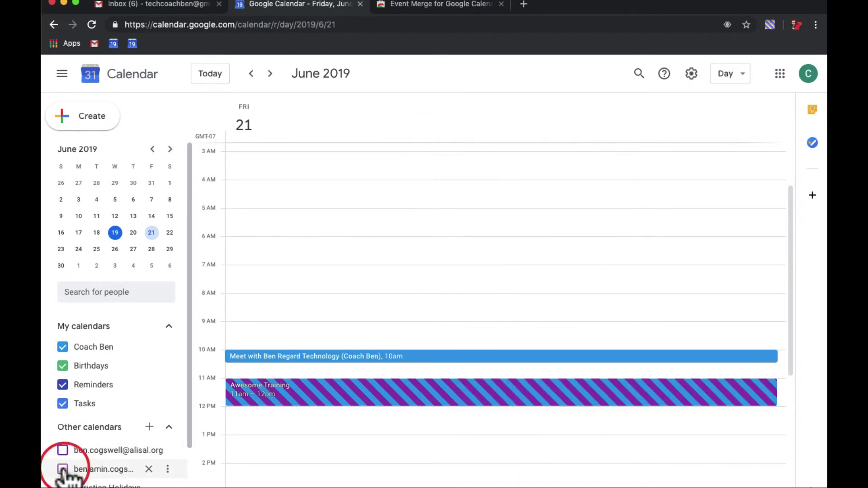
click(63, 469)
click(63, 450)
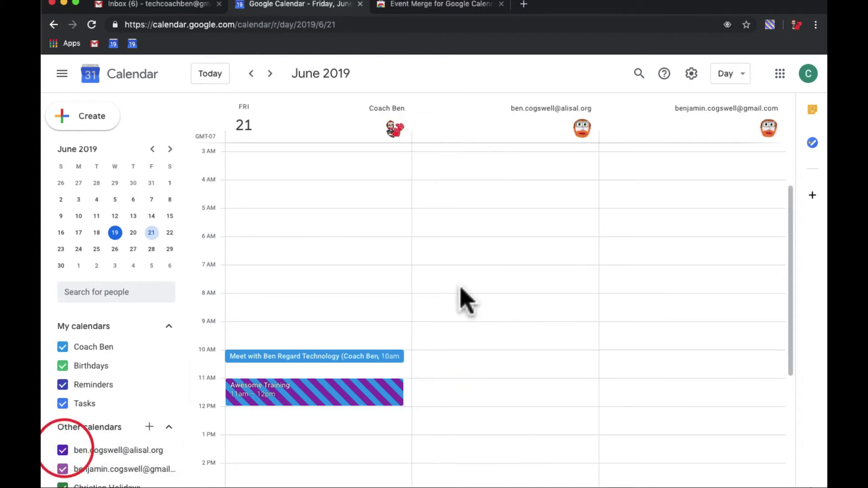
mouse_move(121, 456)
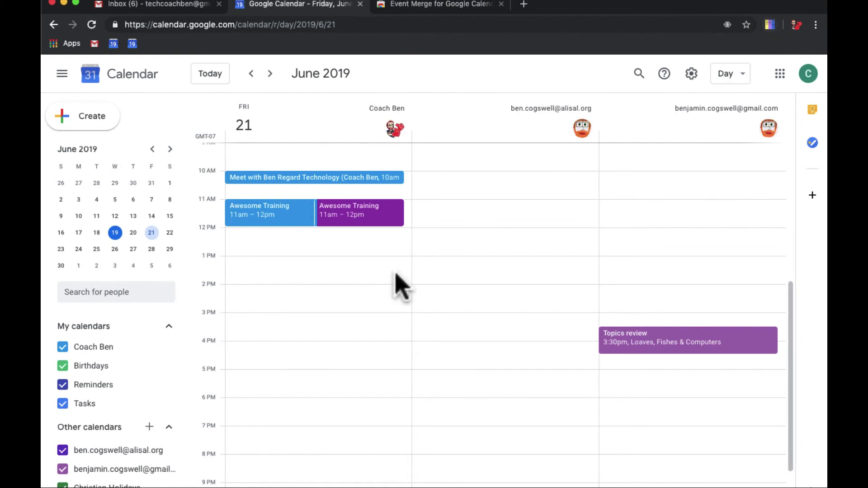
click(768, 25)
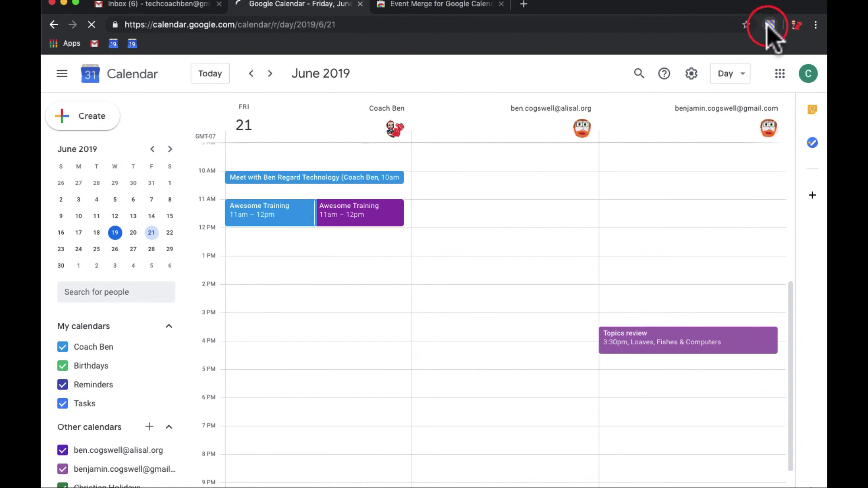